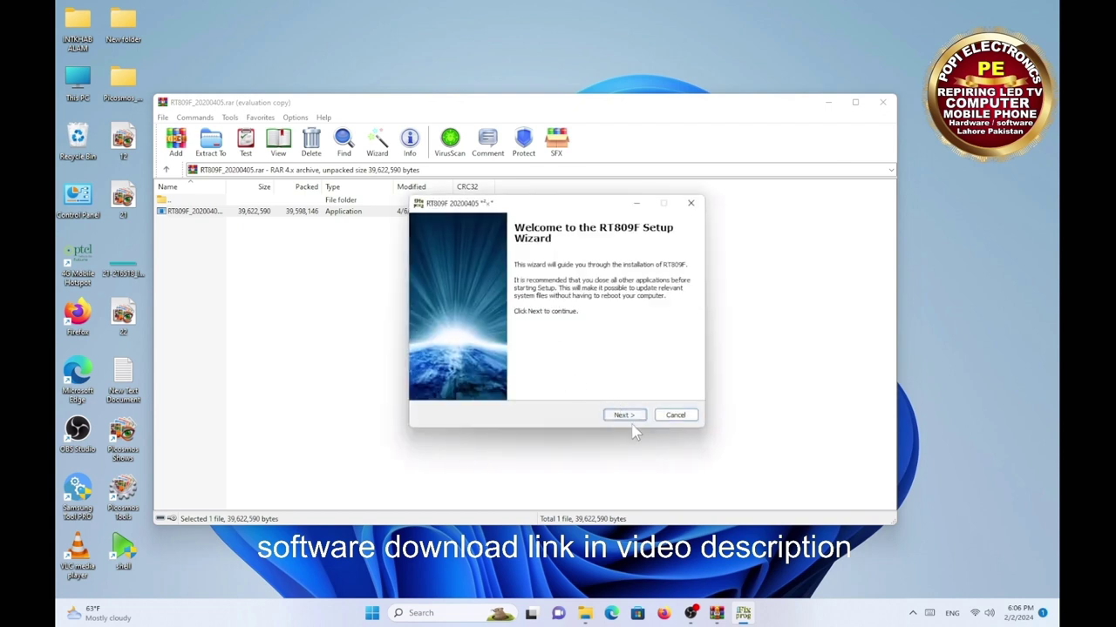
Set the RT809F installation folder to C:\RT809F on the local disk.
left_click(634, 418)
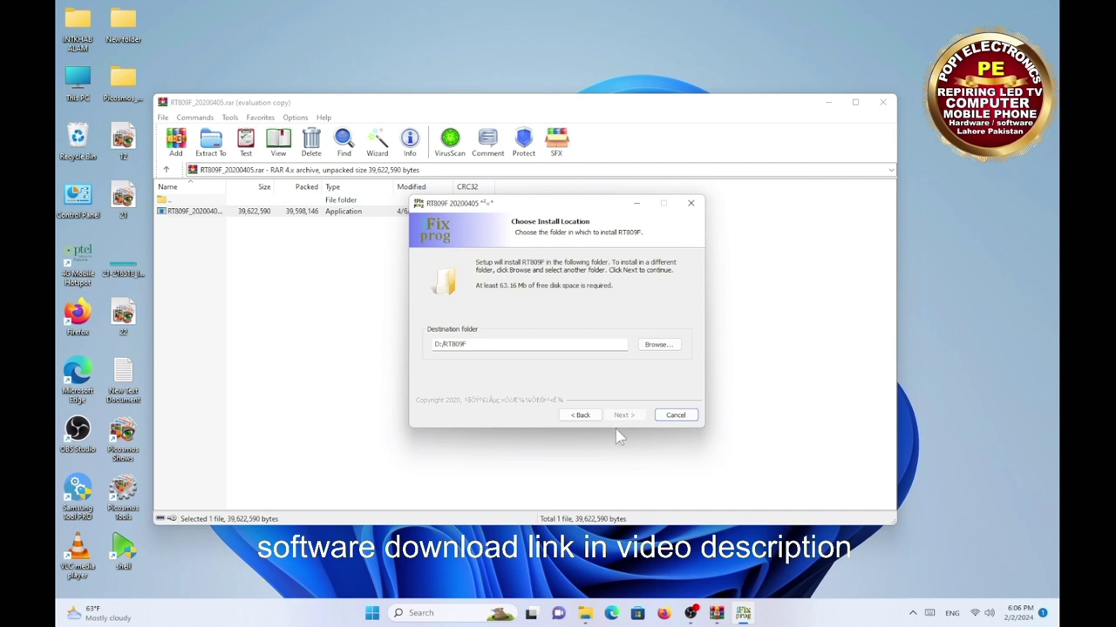
left_click(649, 347)
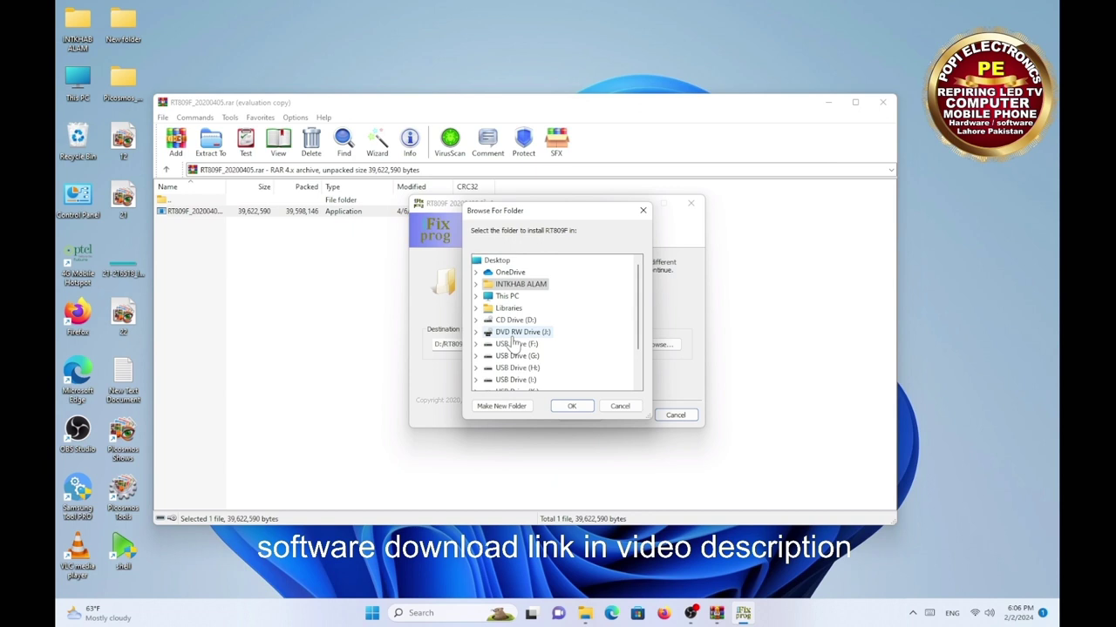
scroll(513, 345, "down", 1)
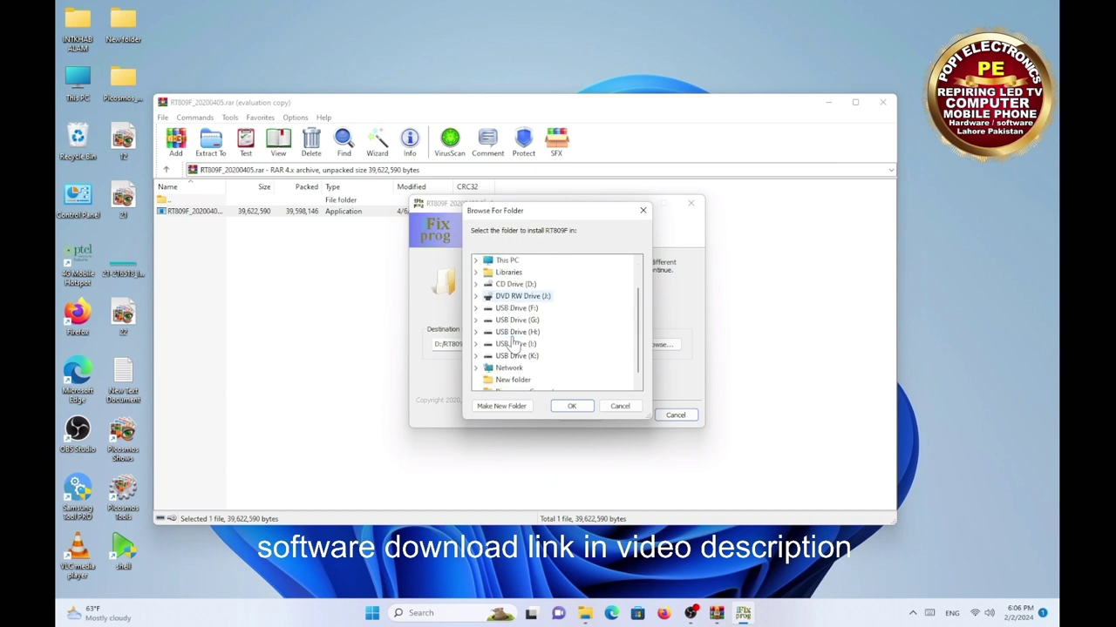
scroll(513, 344, "up", 1)
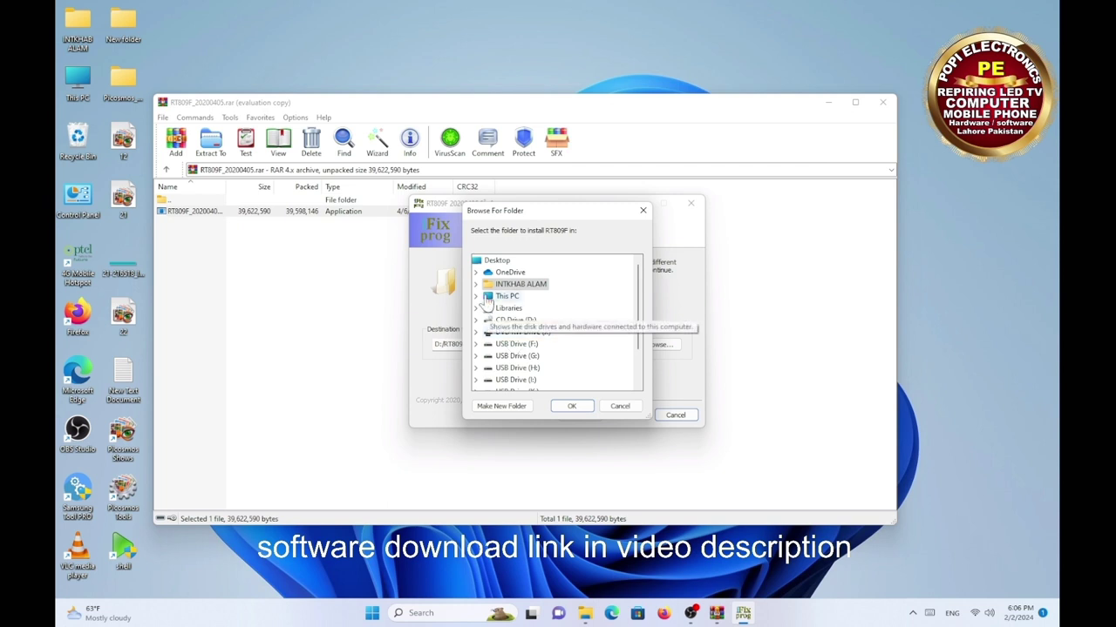
left_click(488, 297)
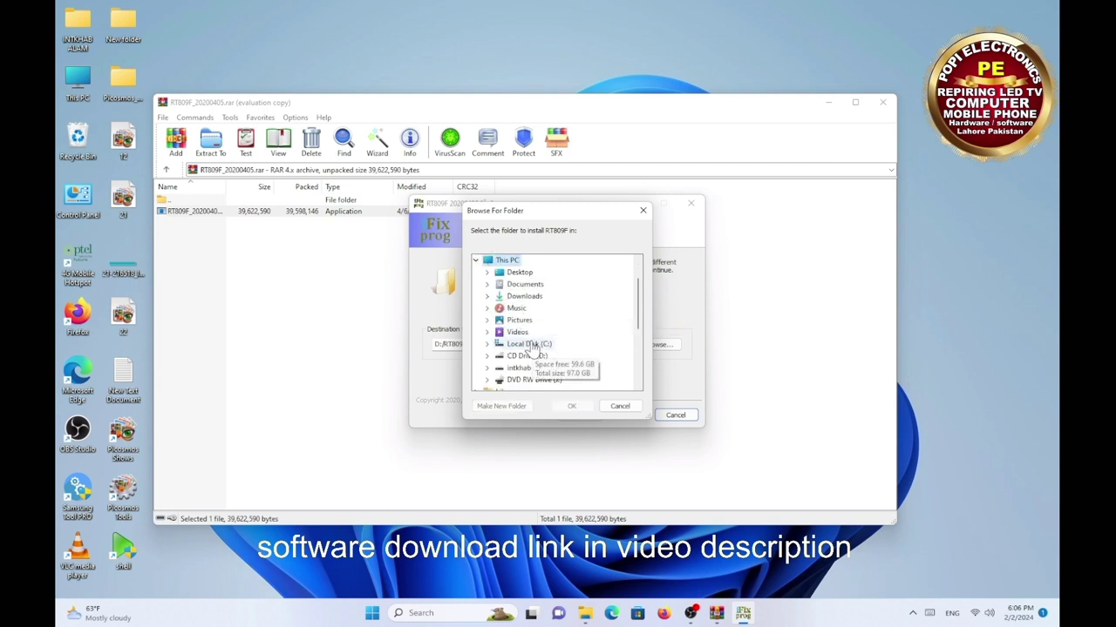
left_click(537, 354)
left_click(572, 406)
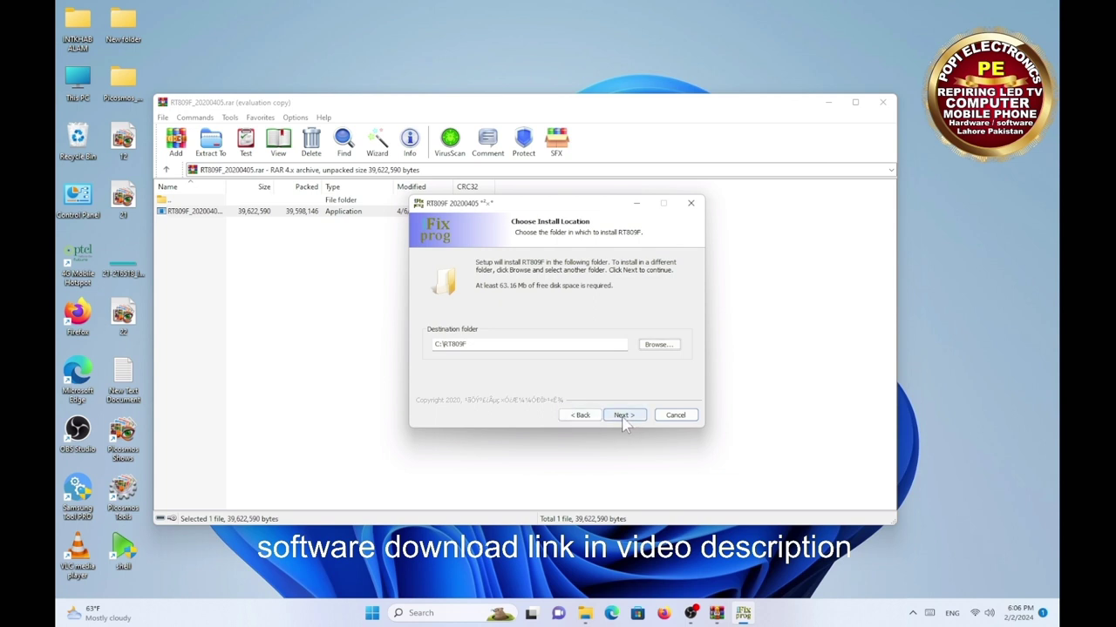
Accept the destination folder, keep the desktop icon option enabled, and install RT809F.
left_click(623, 416)
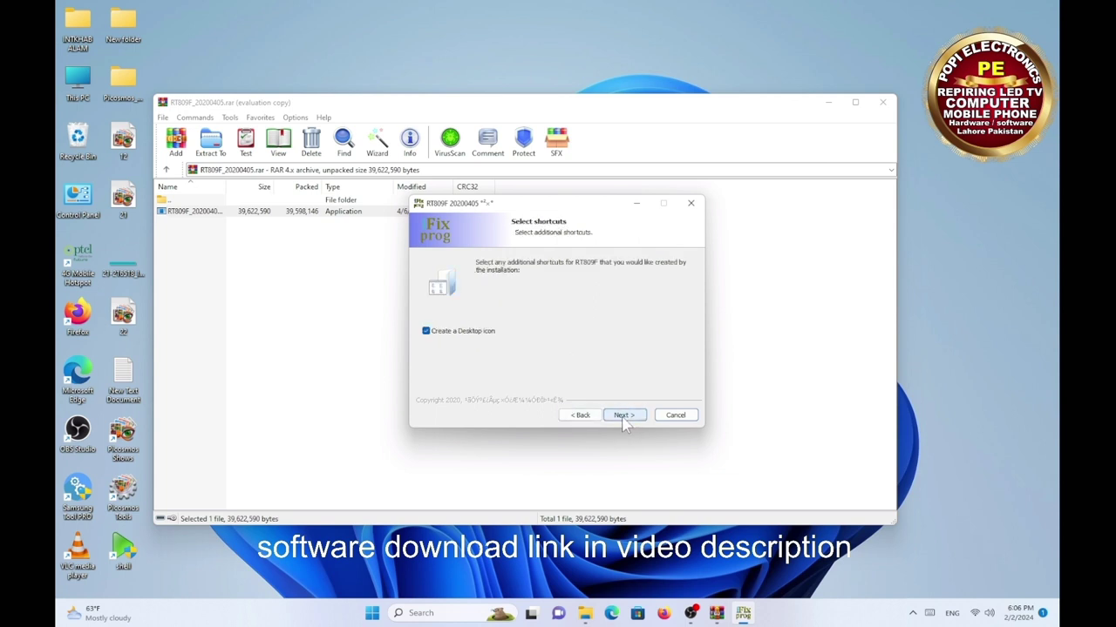
left_click(623, 416)
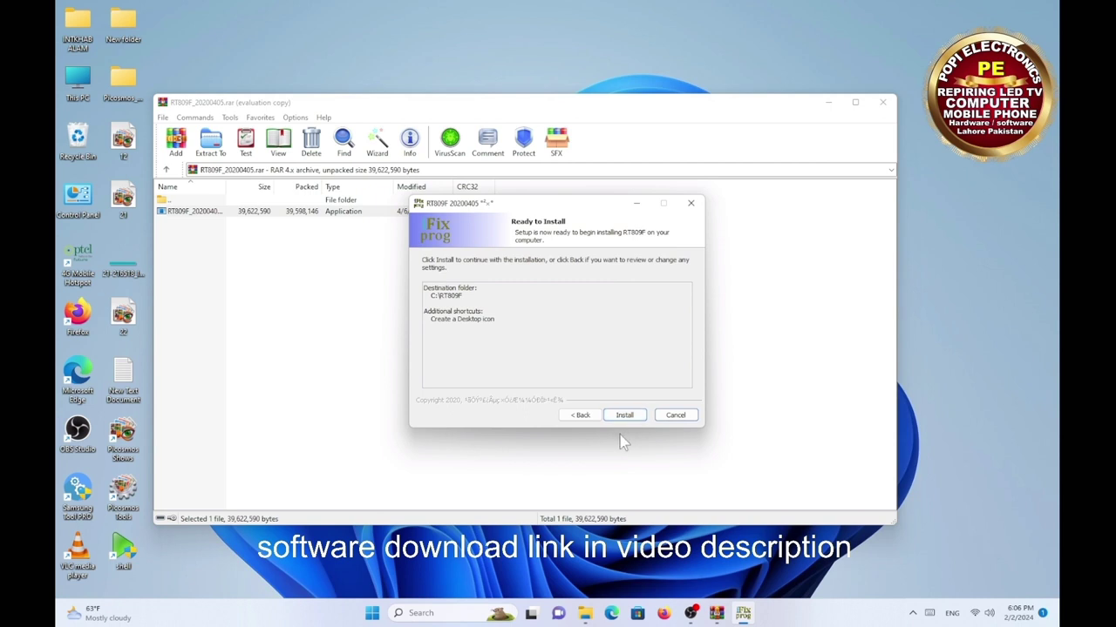
left_click(620, 418)
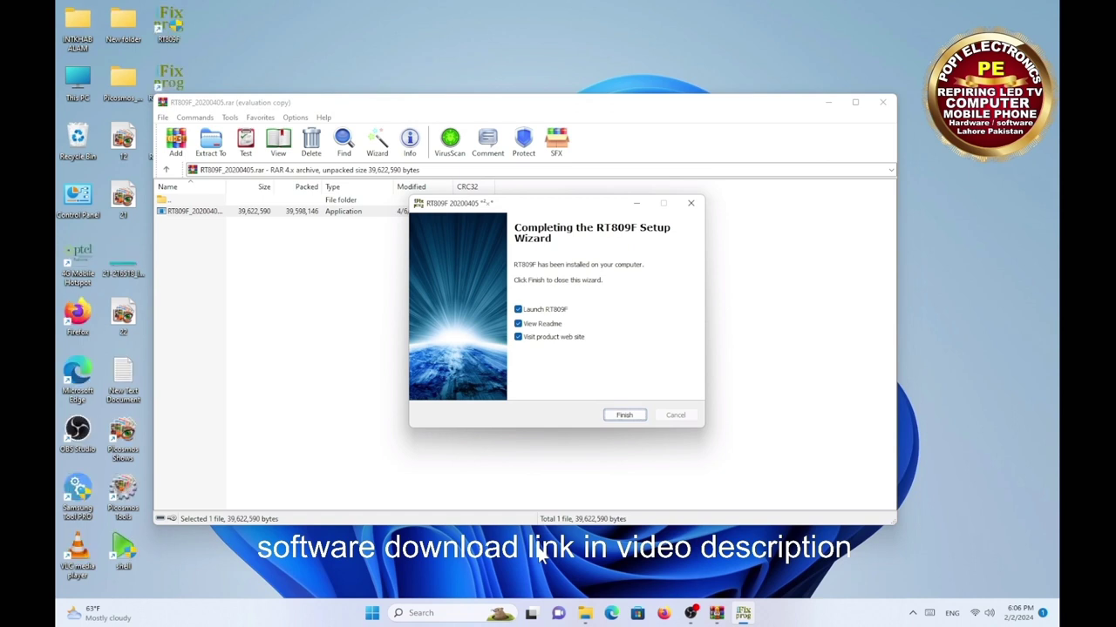
Finish the setup with Launch RT809F, View Readme and Visit product web site disabled, and close the installer's archive.
left_click(518, 338)
left_click(519, 323)
left_click(519, 309)
left_click(624, 416)
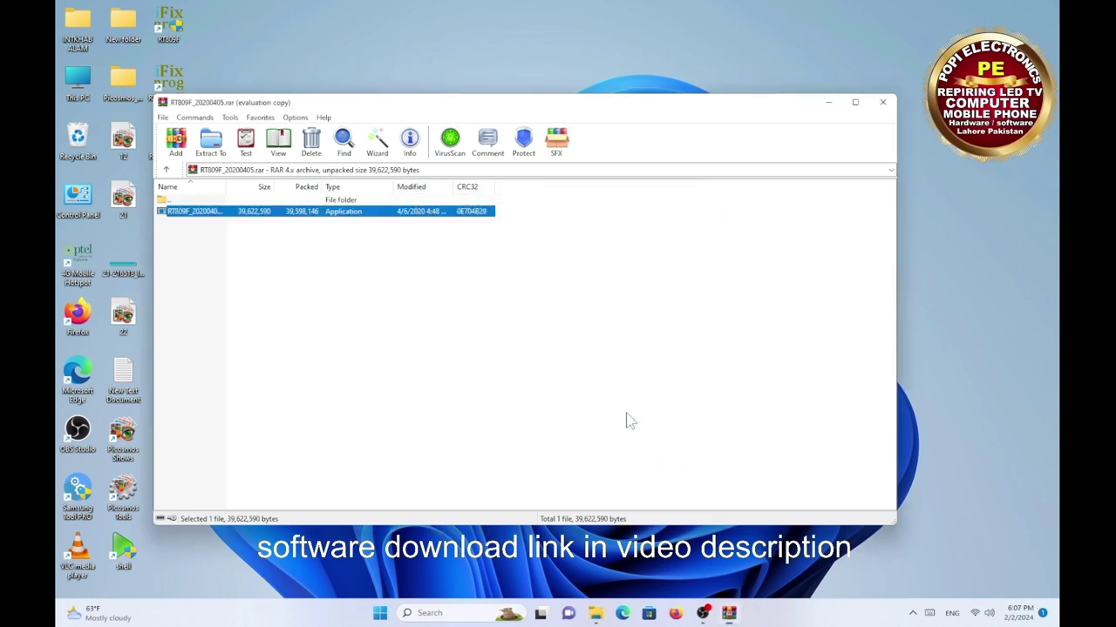
left_click(883, 103)
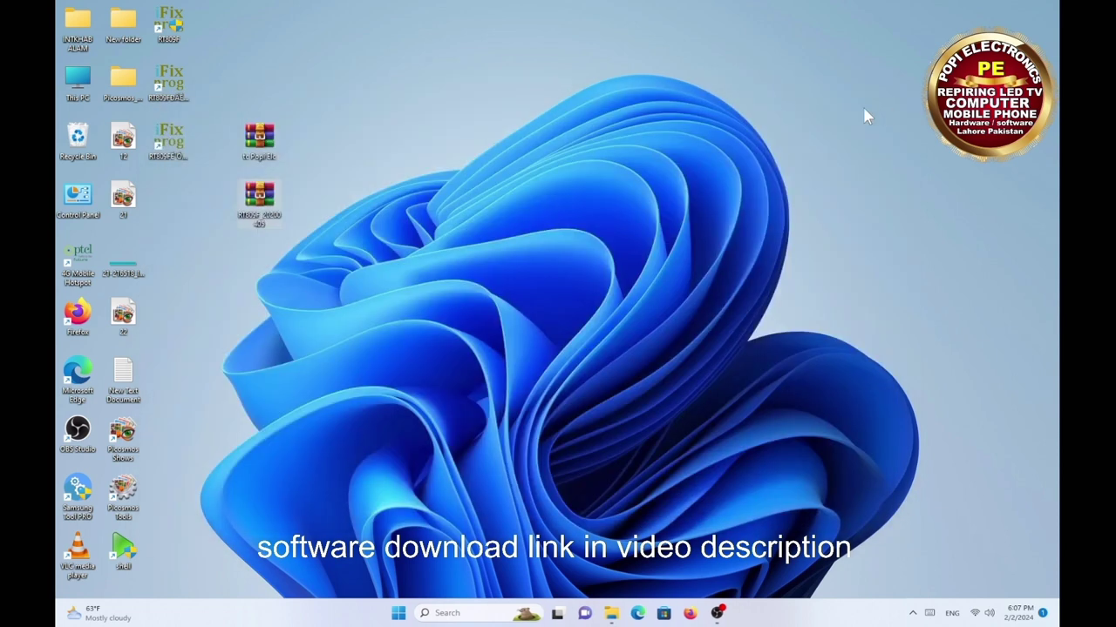
Refresh the desktop and delete the extra RT809F shortcuts, keeping only the main RT809F program shortcut.
right_click(583, 178)
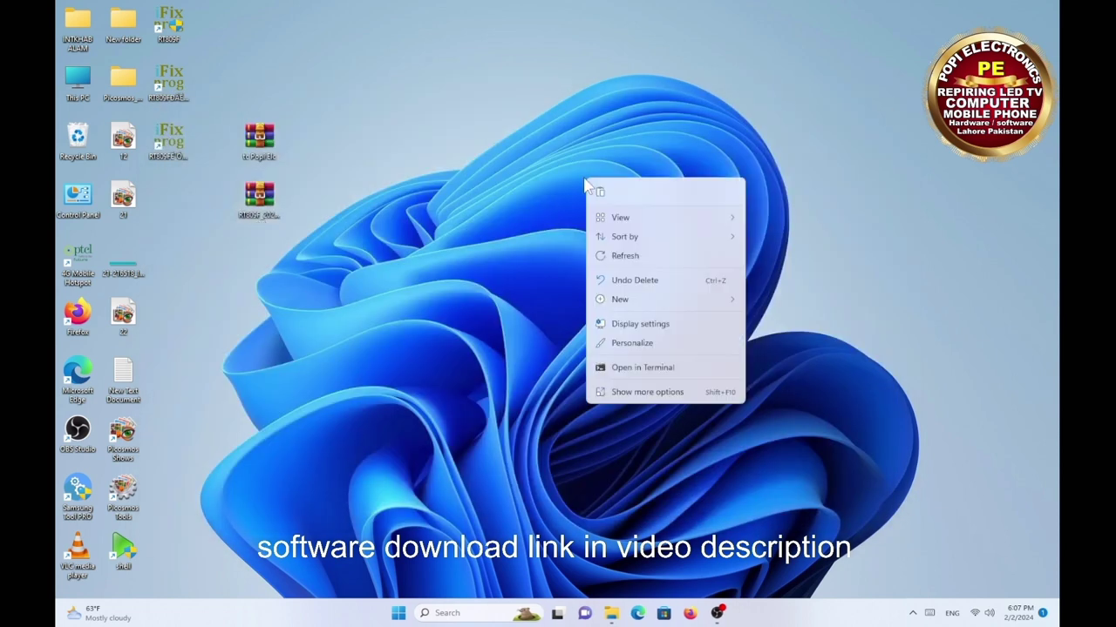
left_click(610, 256)
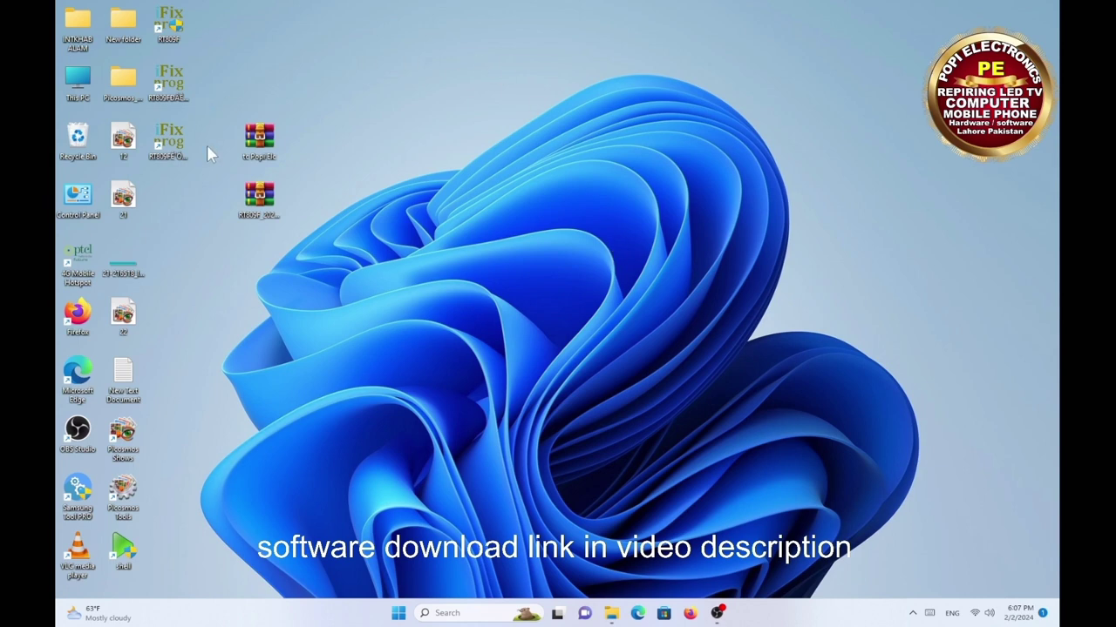
right_click(171, 83)
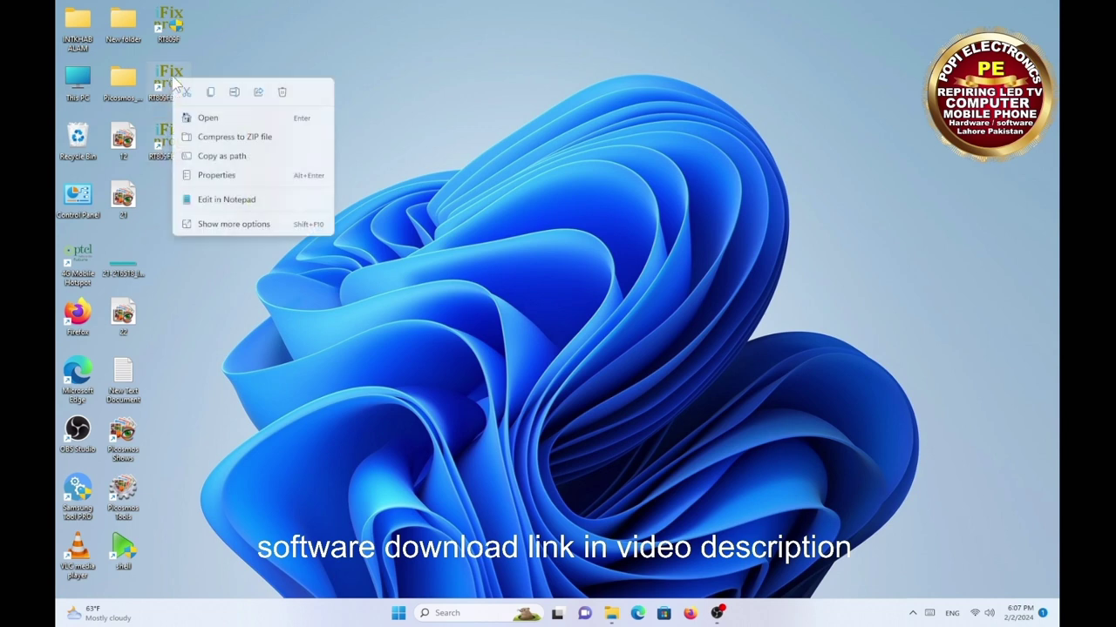
left_click(283, 90)
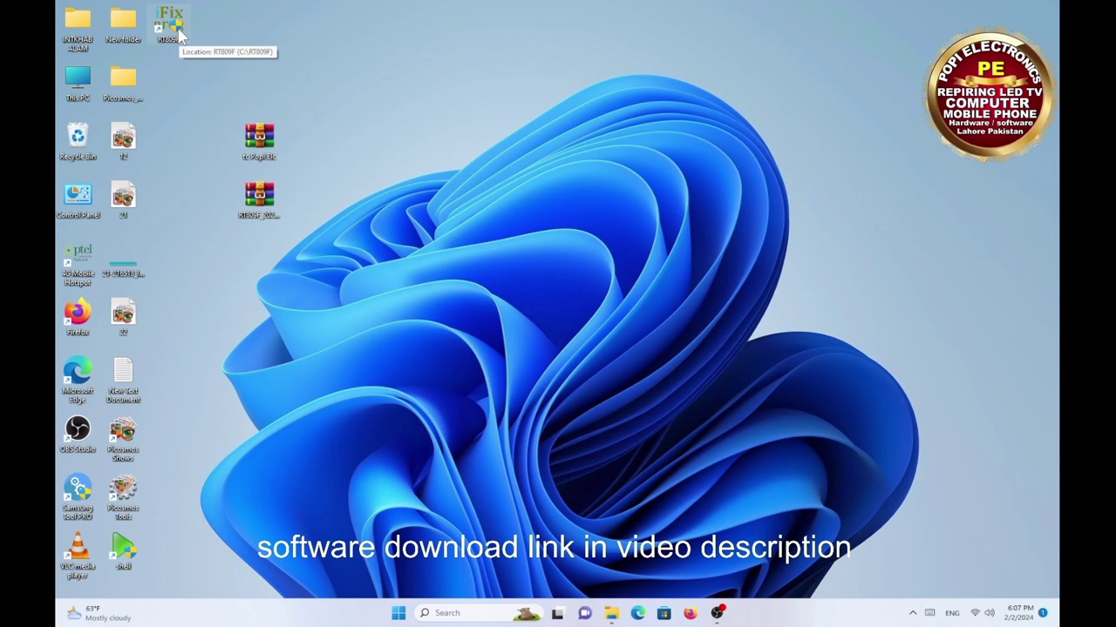
Copy the "tc Popi Elc" archive from the desktop into the C:\RT809F folder.
right_click(256, 140)
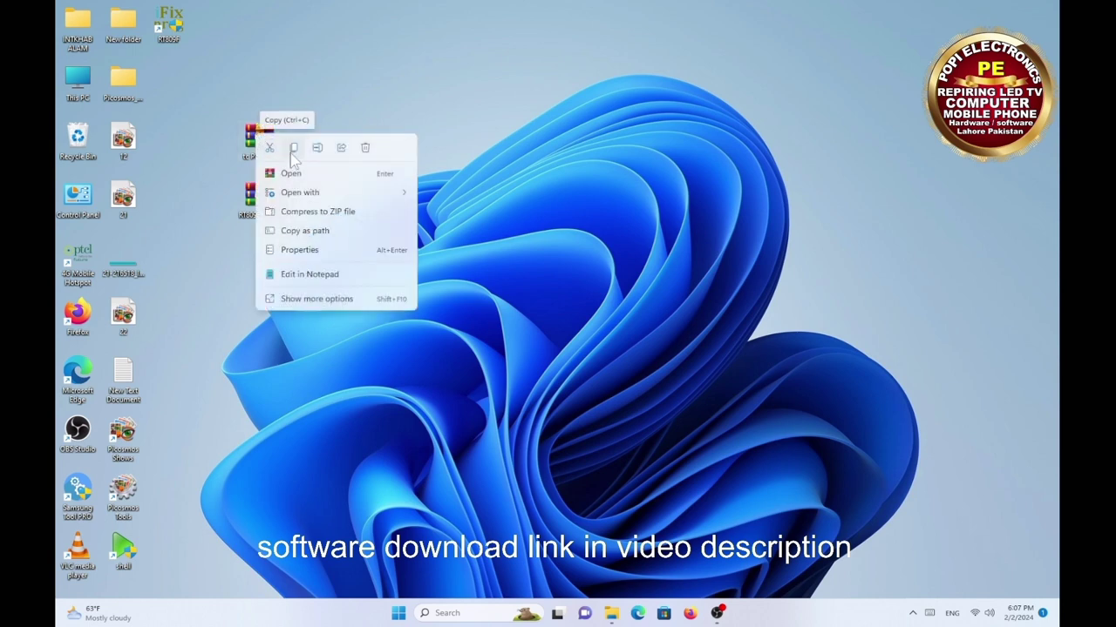
left_click(316, 298)
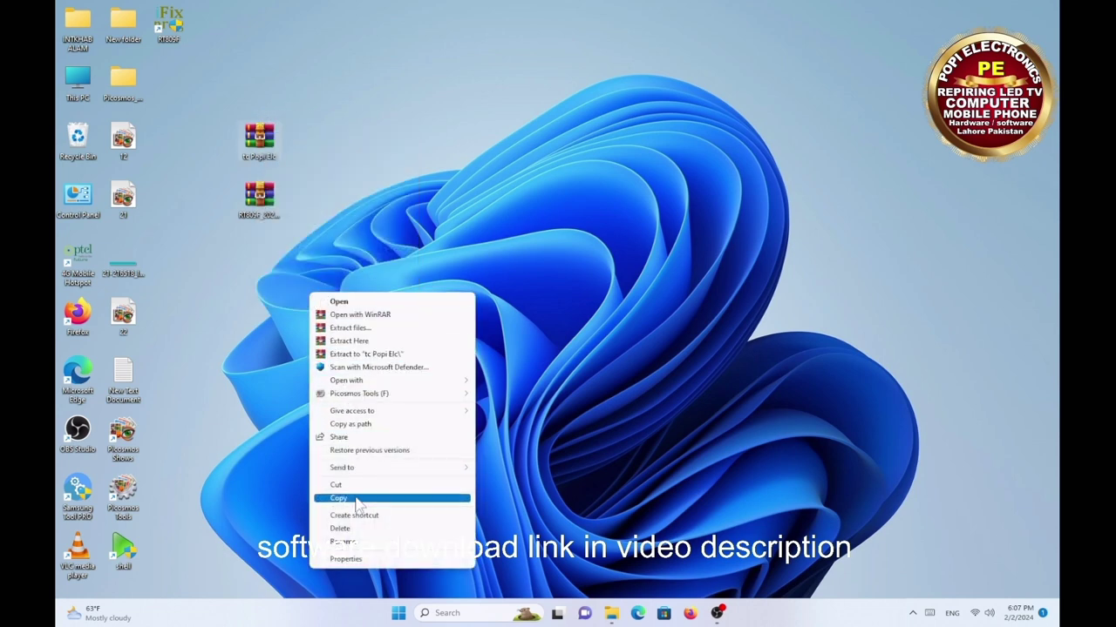
left_click(357, 498)
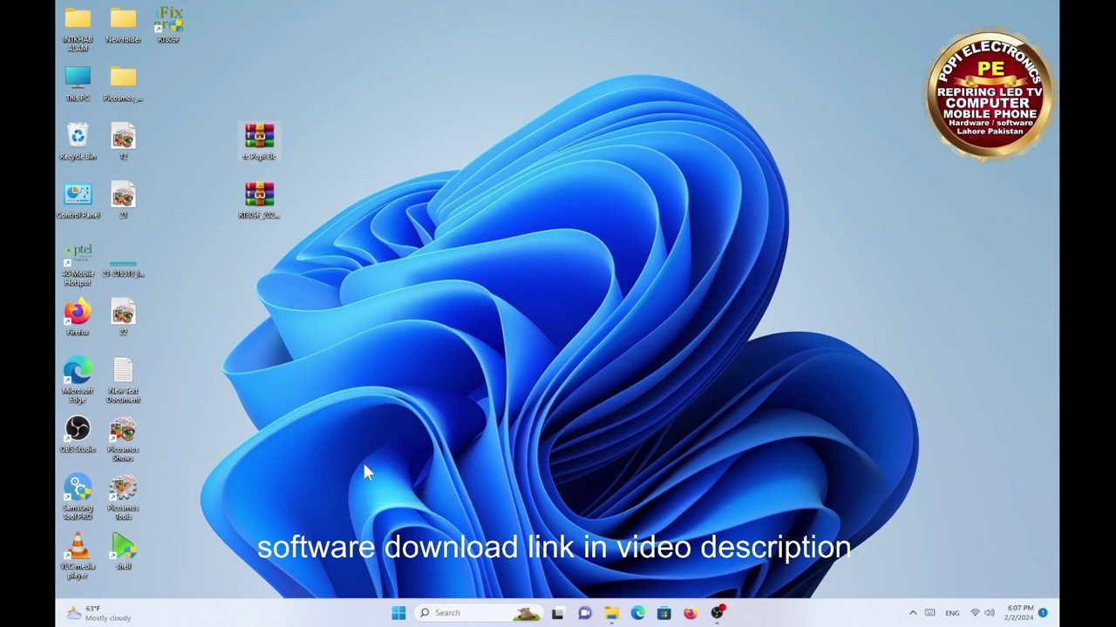
double_click(81, 79)
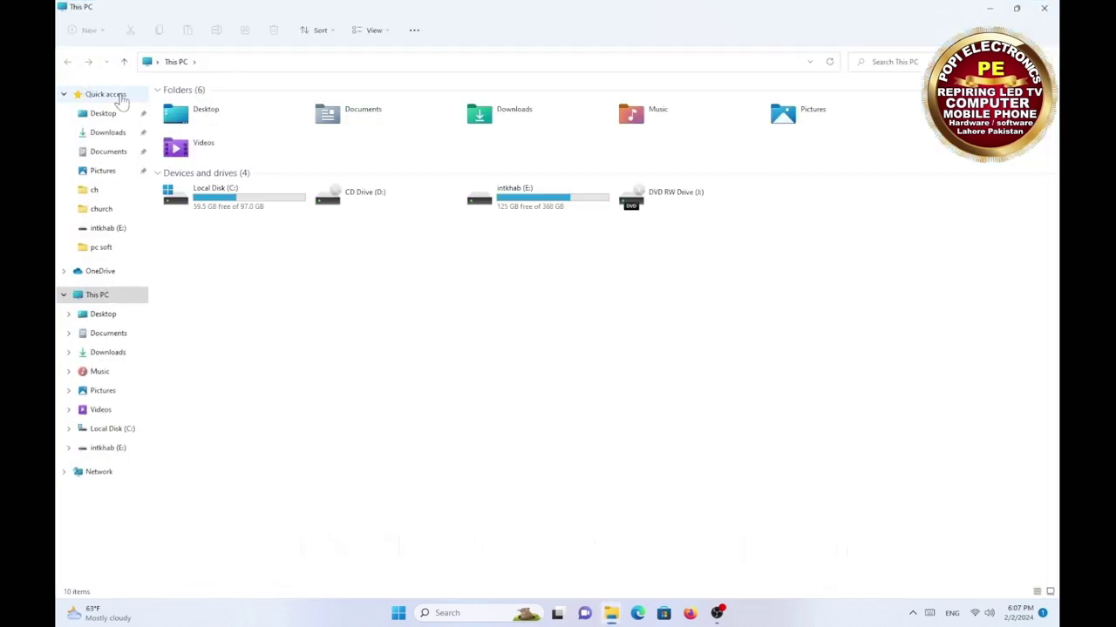
double_click(257, 205)
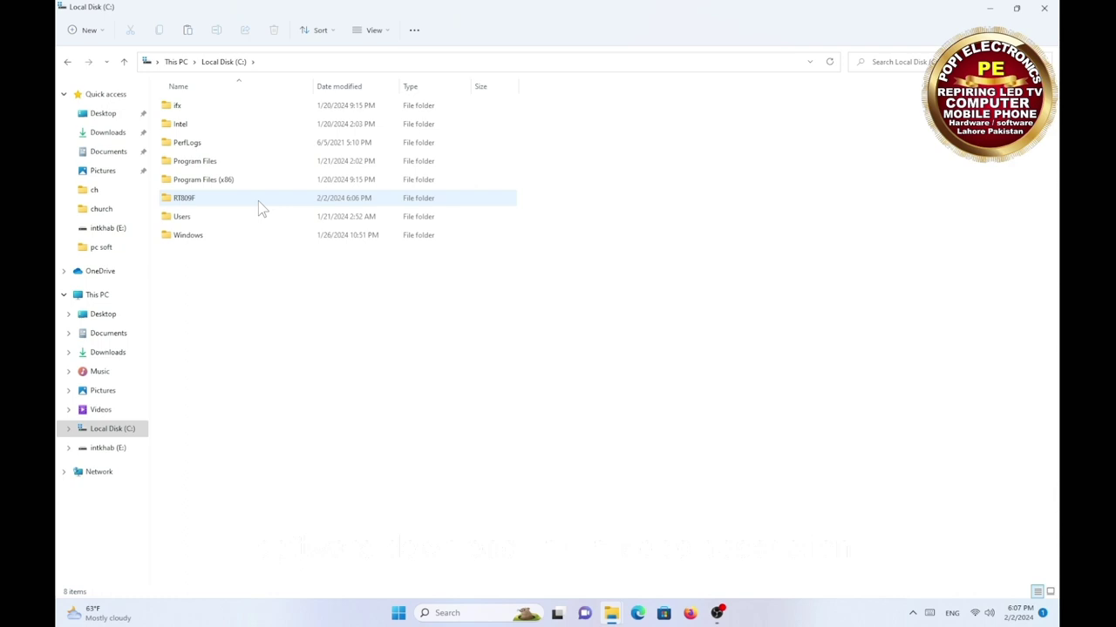
double_click(259, 206)
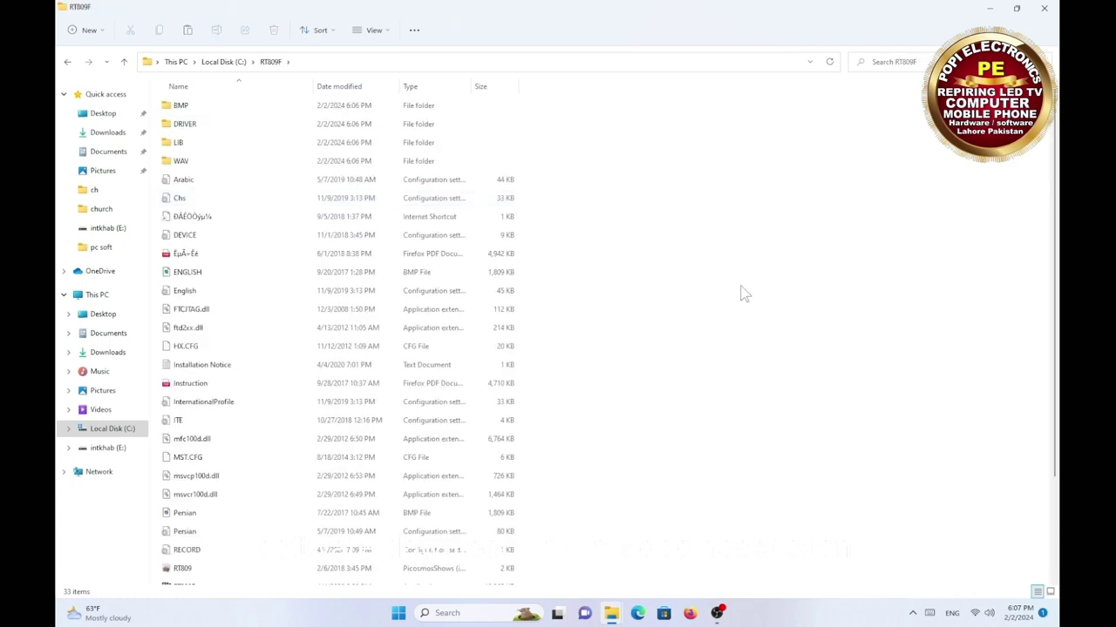
right_click(676, 215)
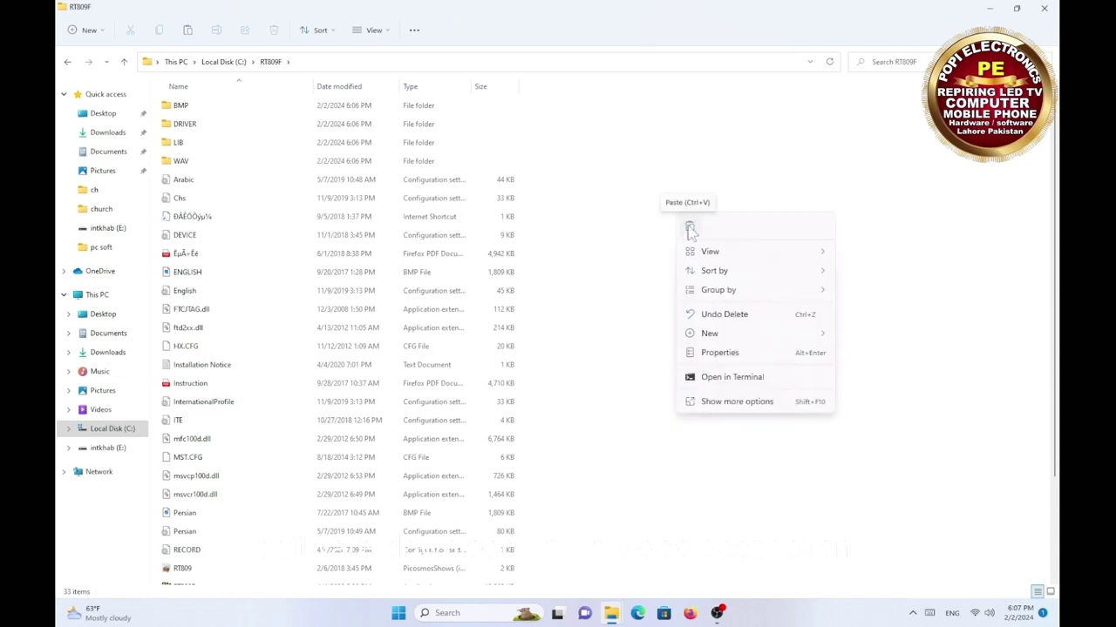
left_click(689, 229)
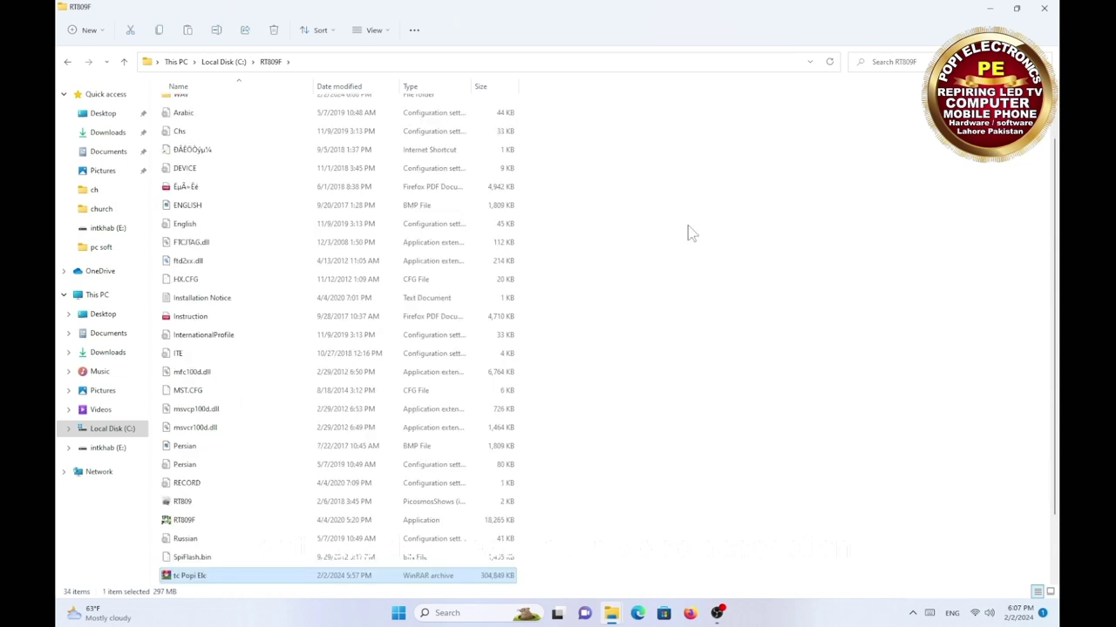
Extract the "tc Popi Elc" archive directly into the RT809F folder, replacing all existing files.
scroll(673, 201, "down", 2)
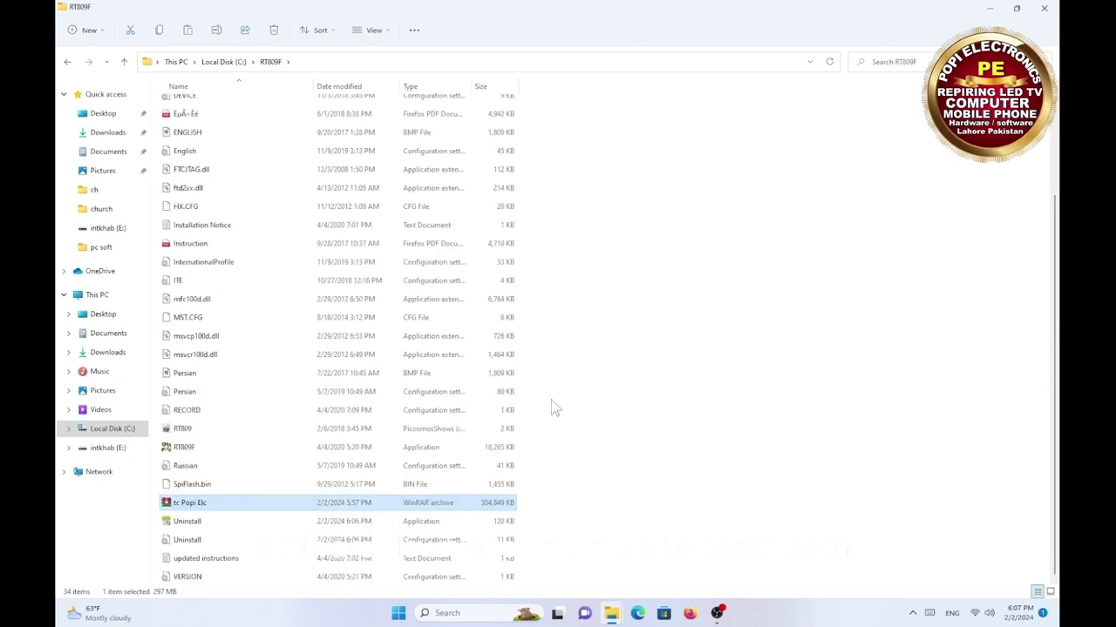
right_click(231, 508)
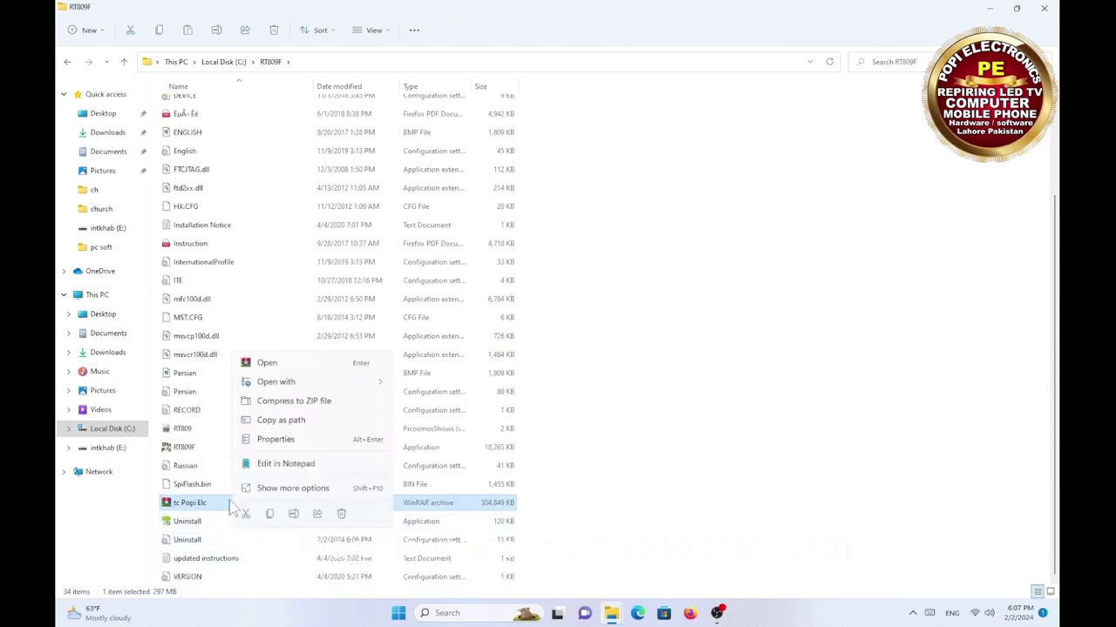
left_click(266, 489)
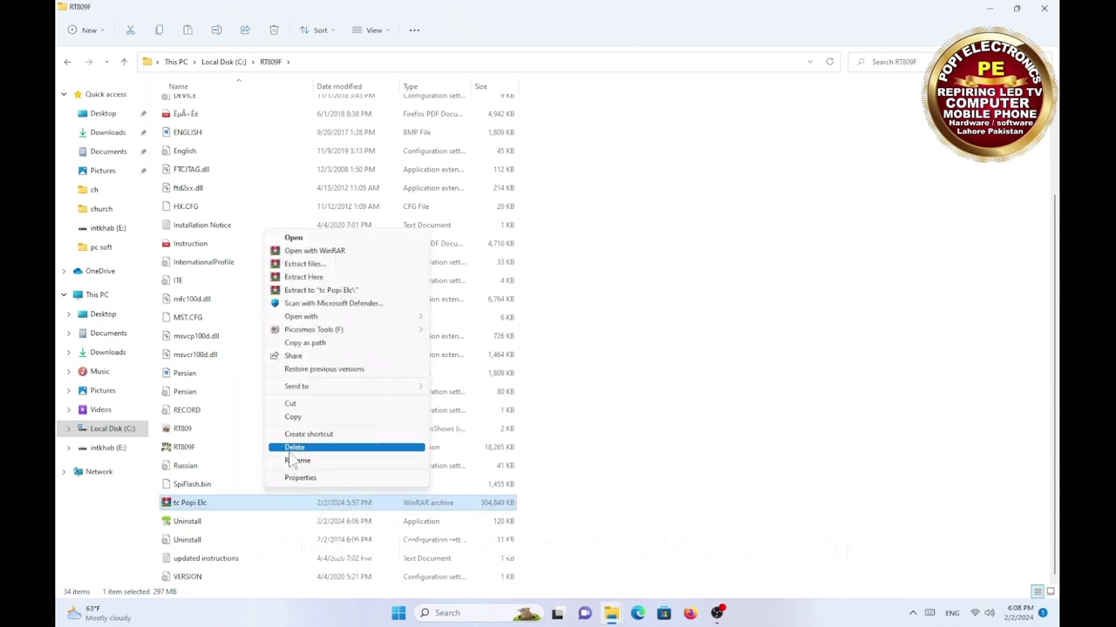
left_click(328, 277)
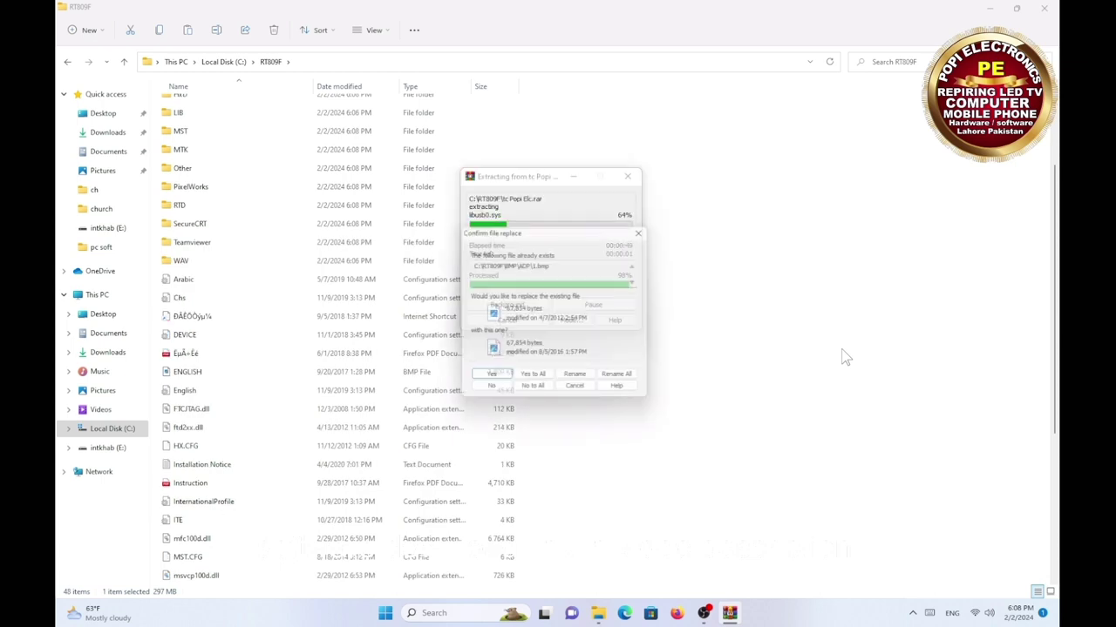
left_click(536, 381)
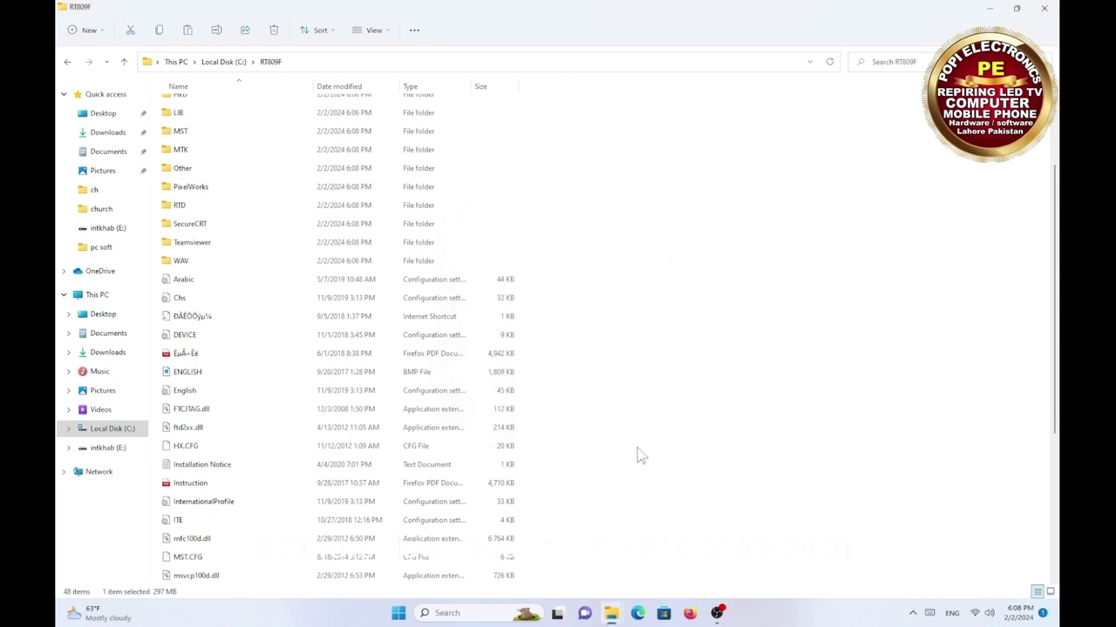
Delete the "tc Popi Elc" archive from the RT809F folder and close the folder window.
scroll(311, 447, "down", 5)
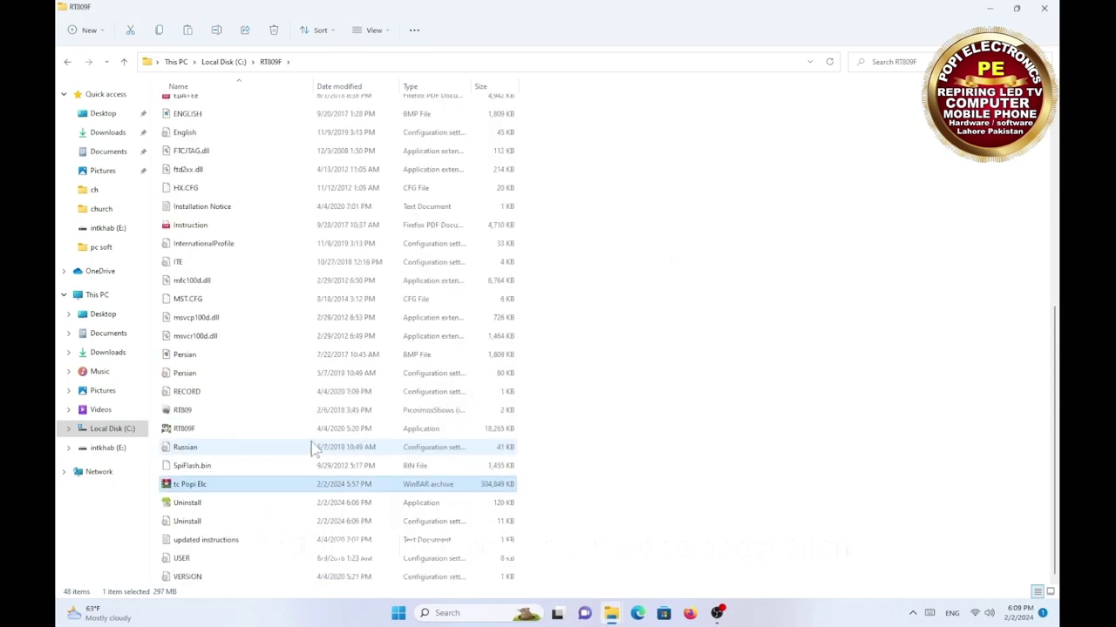
right_click(248, 491)
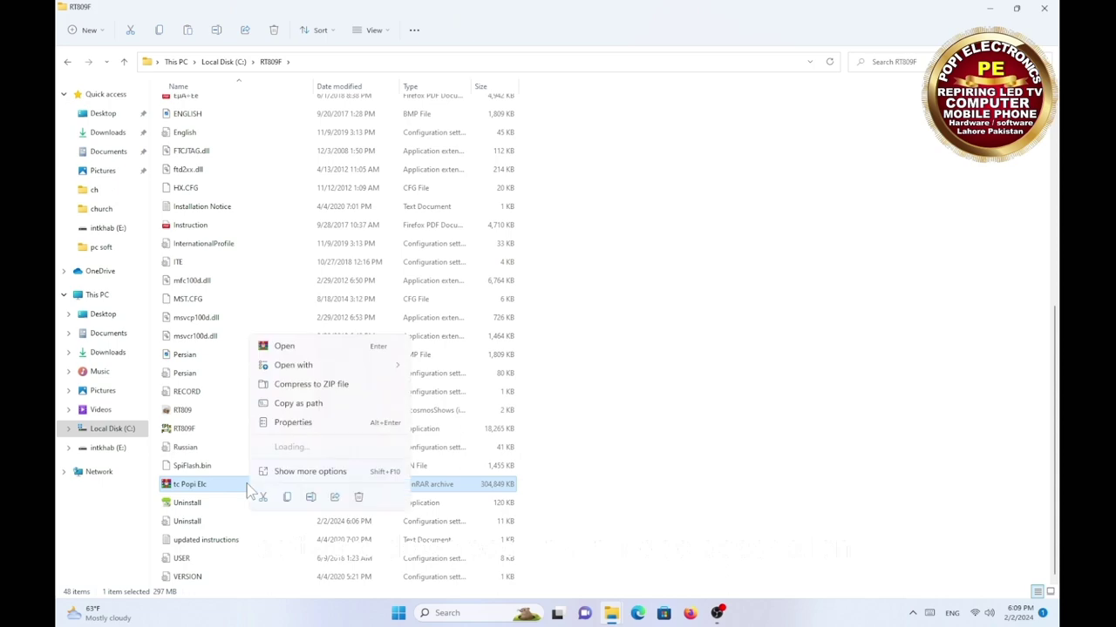
left_click(361, 499)
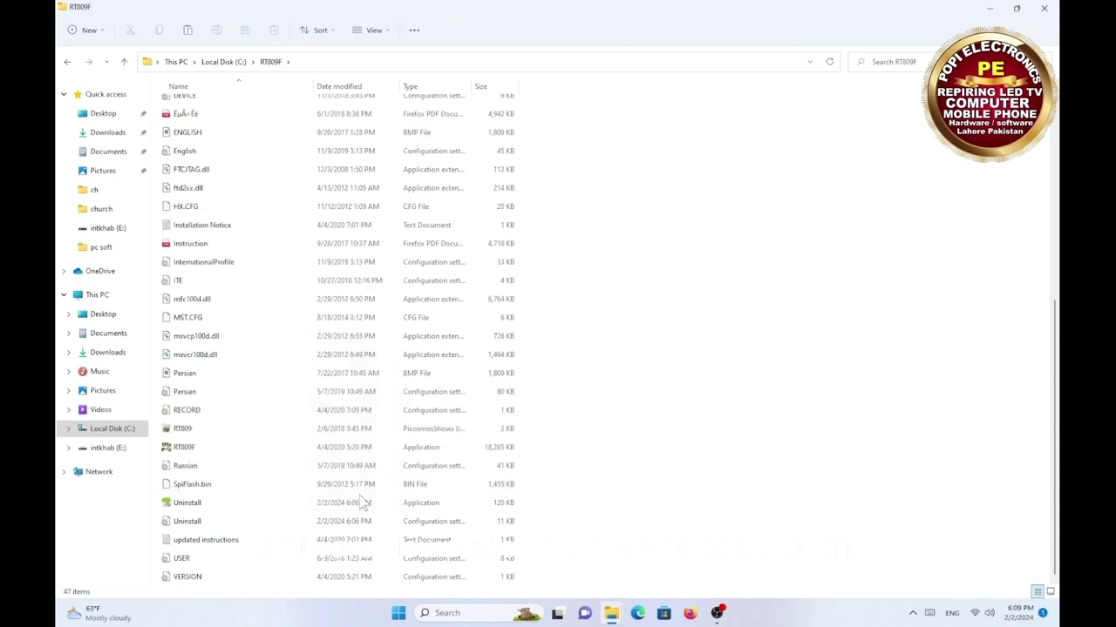
left_click(1045, 8)
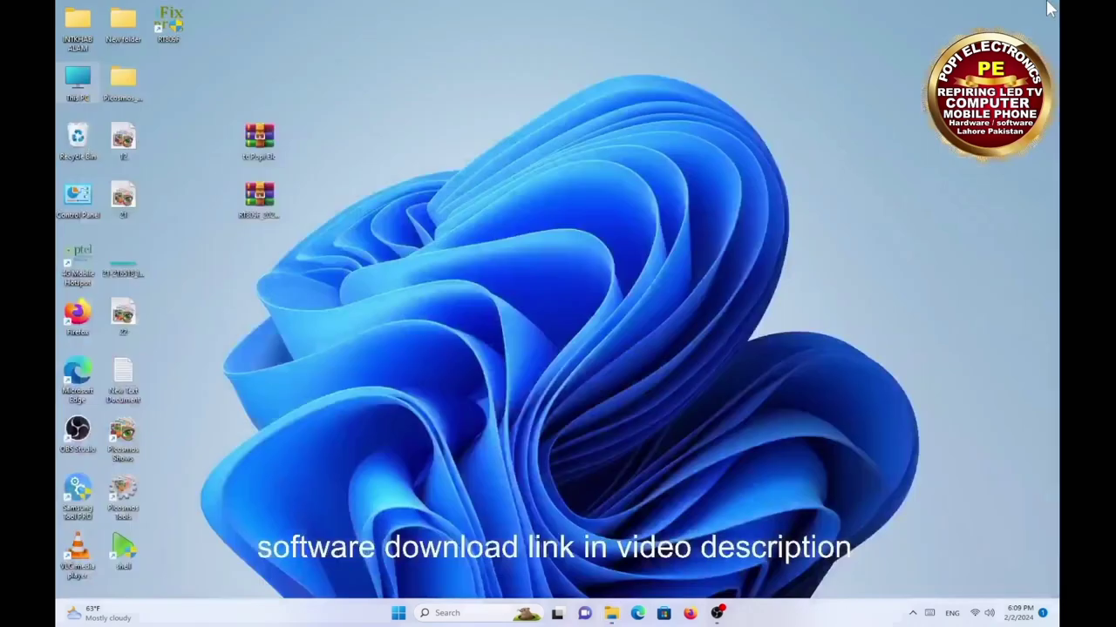
right_click(501, 99)
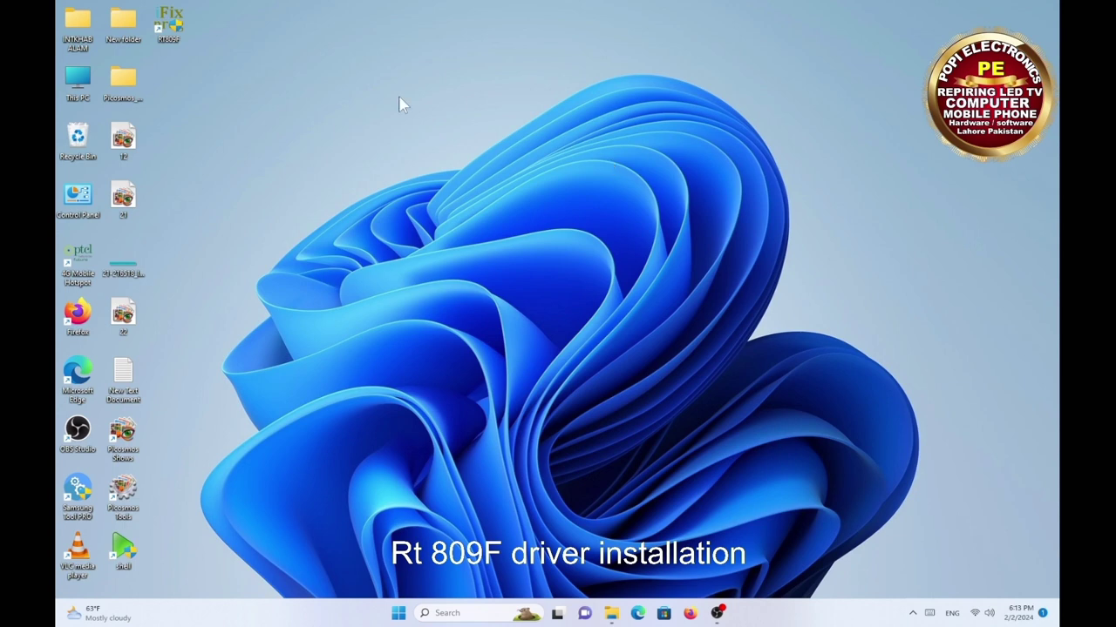
right_click(346, 70)
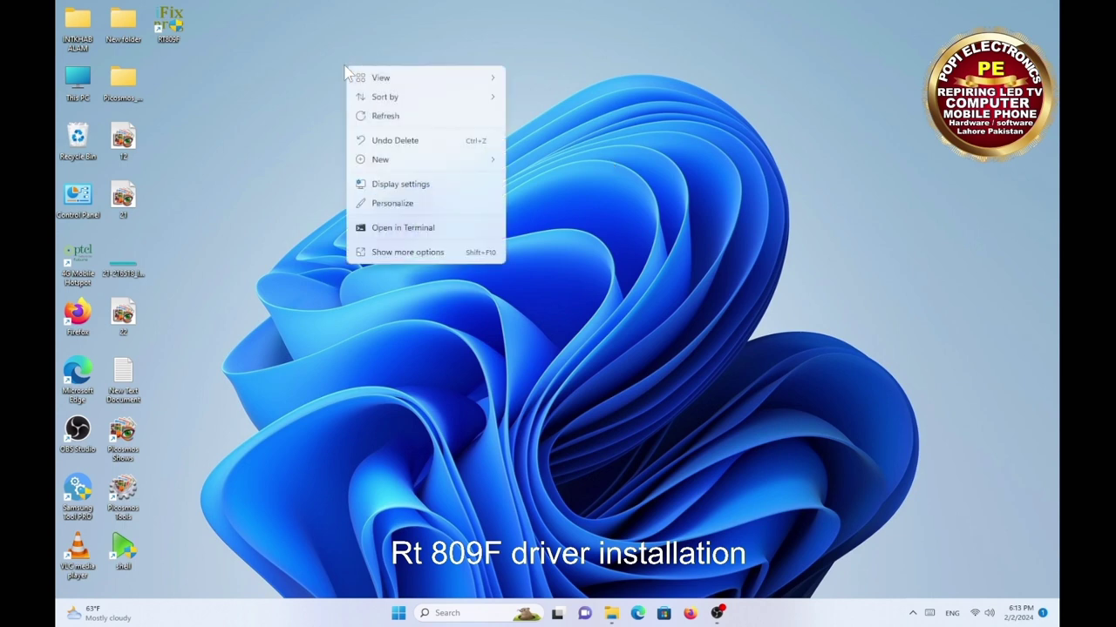
left_click(375, 117)
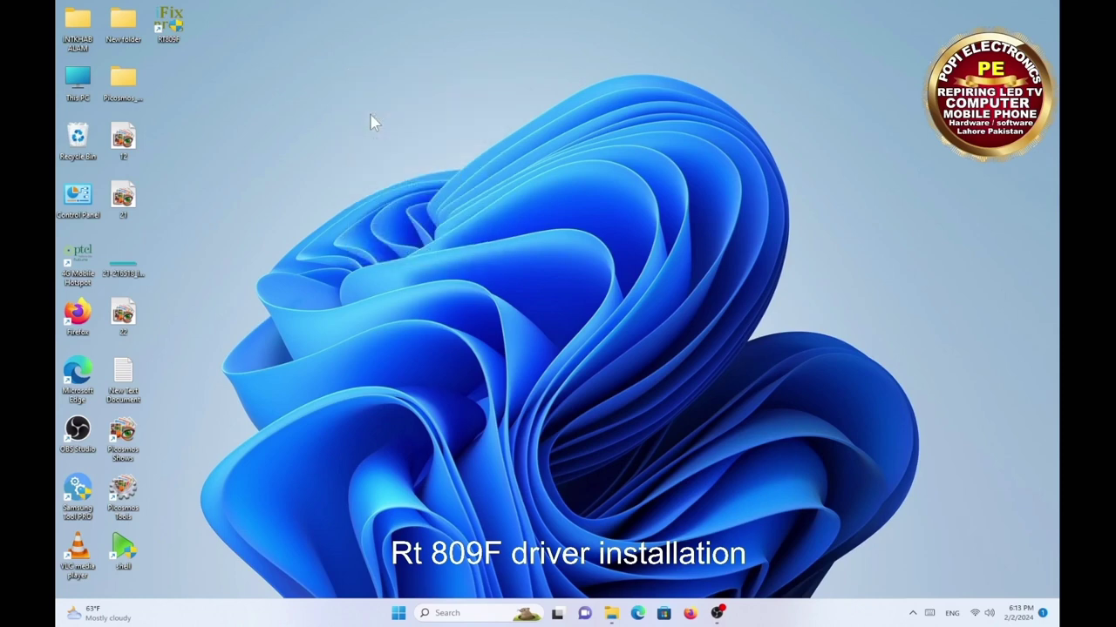
Launch RT809F and accept its driver installation and update prompts, closing the update web page, the finished driver console and the program.
double_click(167, 26)
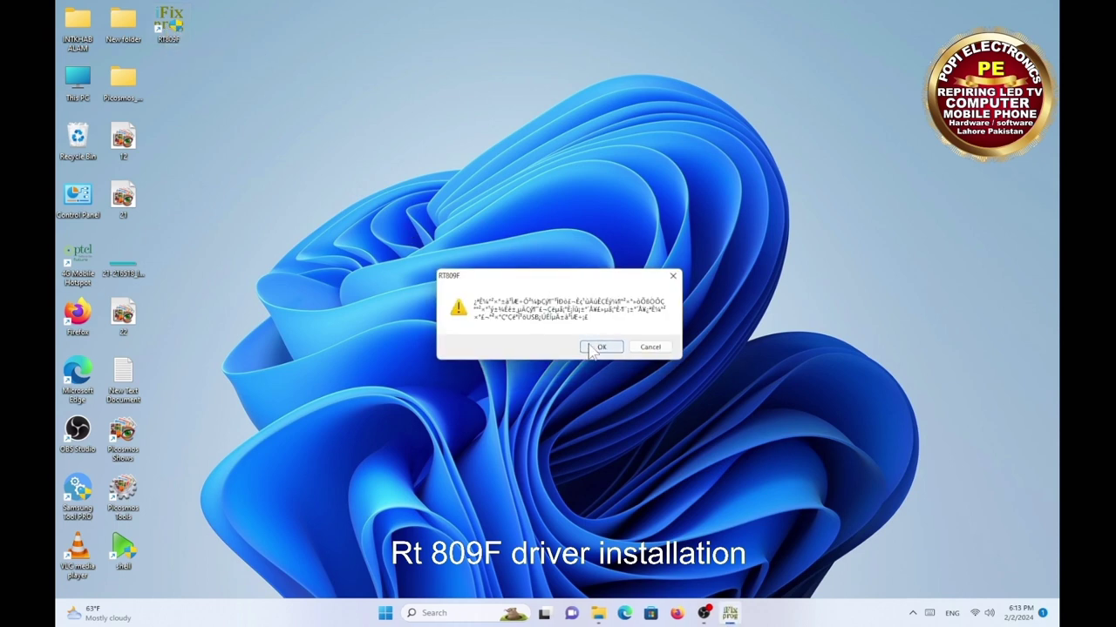
left_click(601, 347)
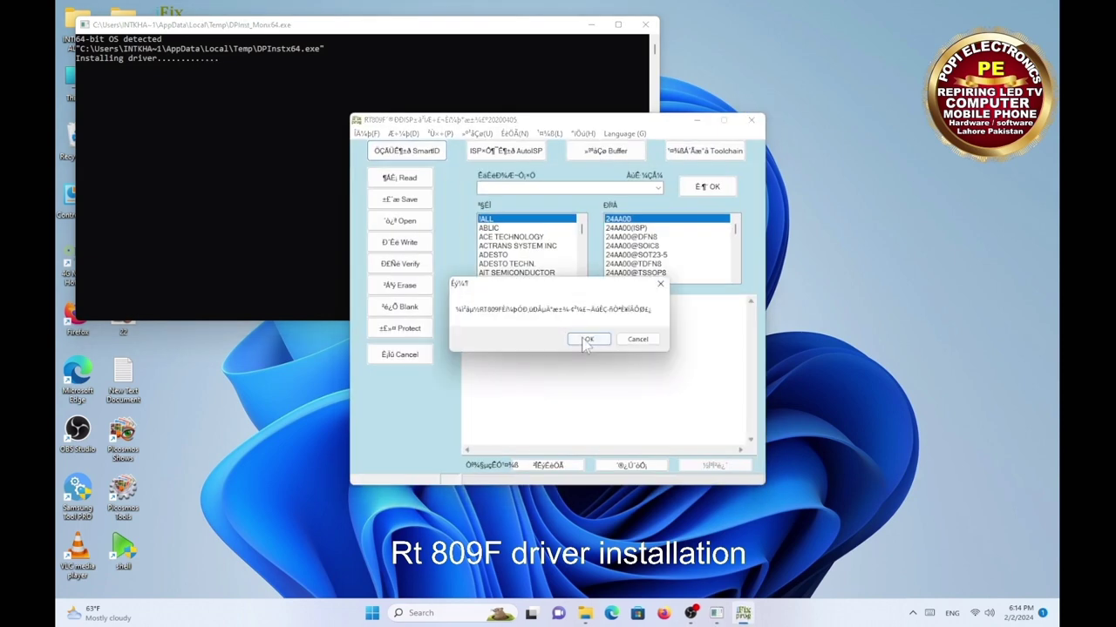
left_click(589, 340)
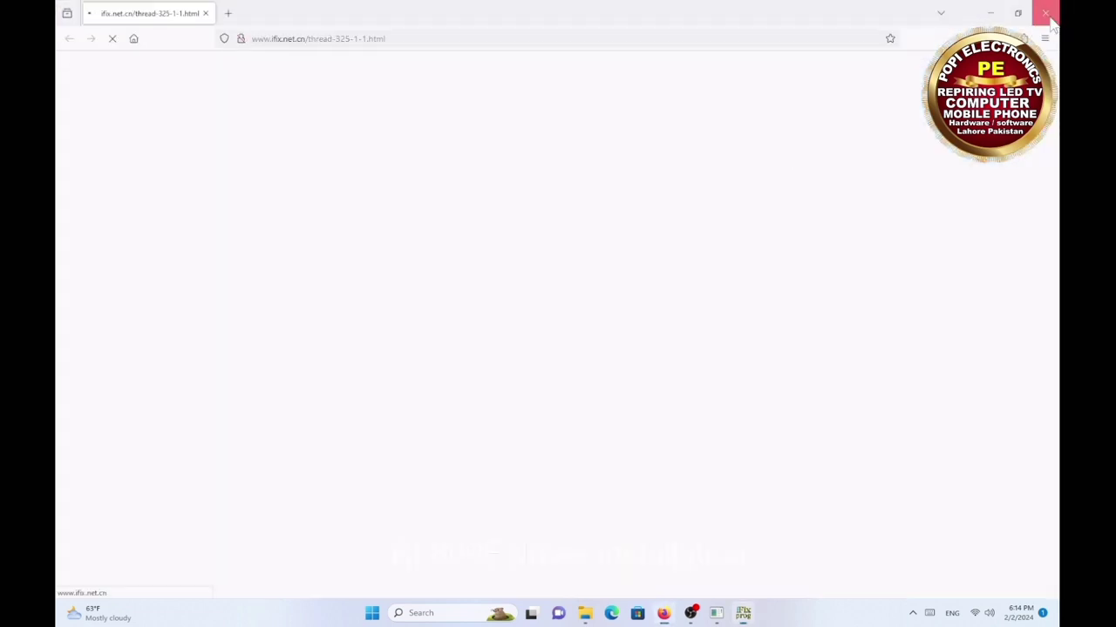
left_click(1045, 11)
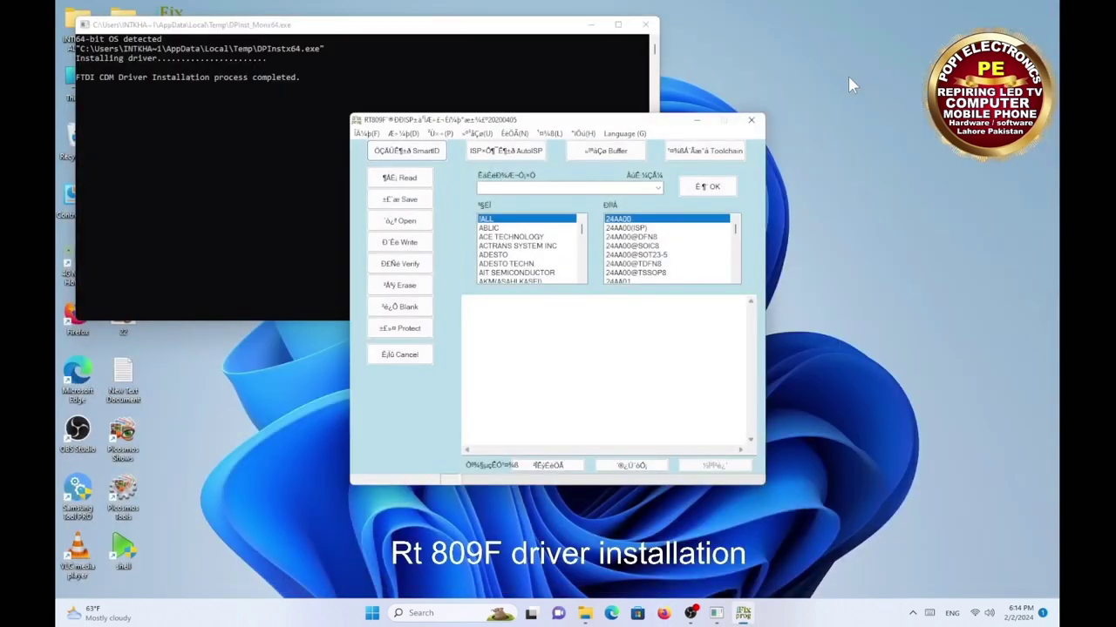
left_click(642, 24)
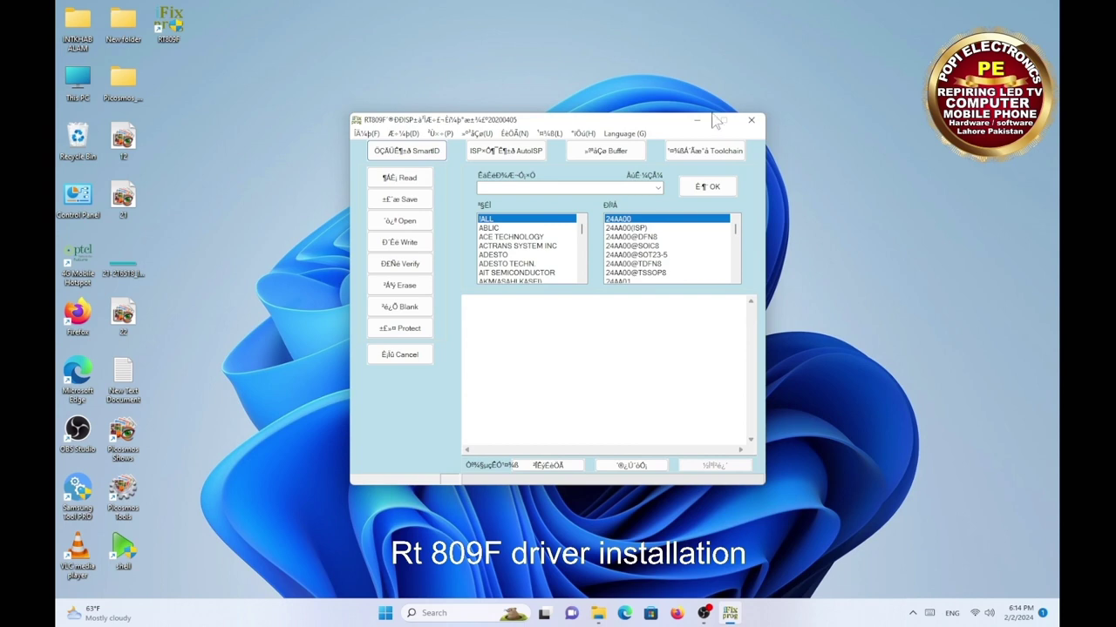
left_click(750, 119)
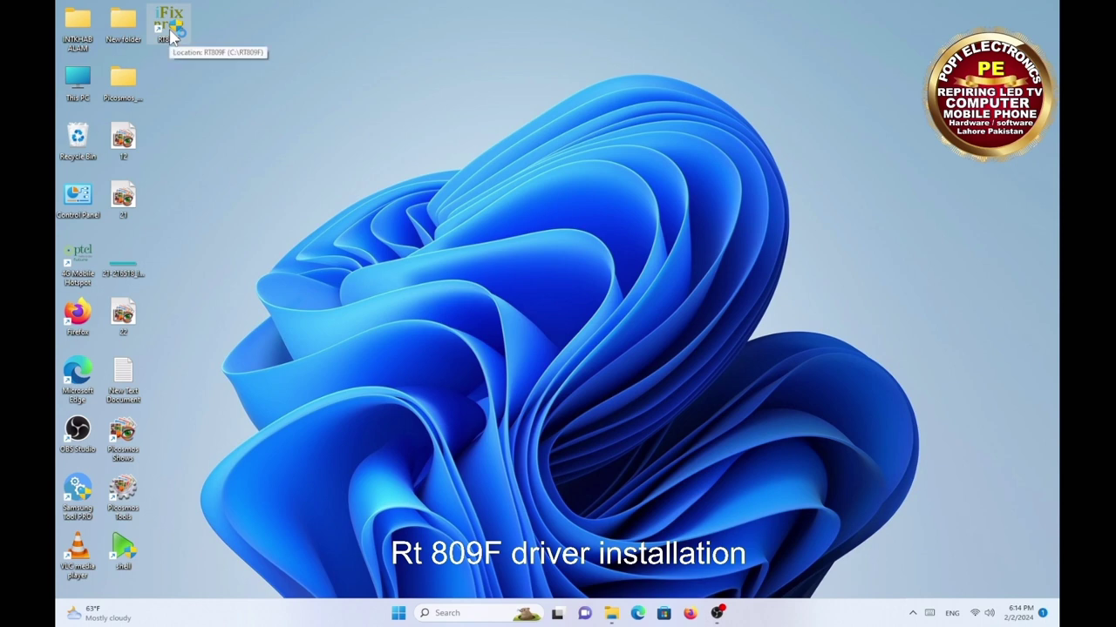
Relaunch RT809F, accept the update prompt, close the web page it opens, and switch the interface language to English.
double_click(170, 27)
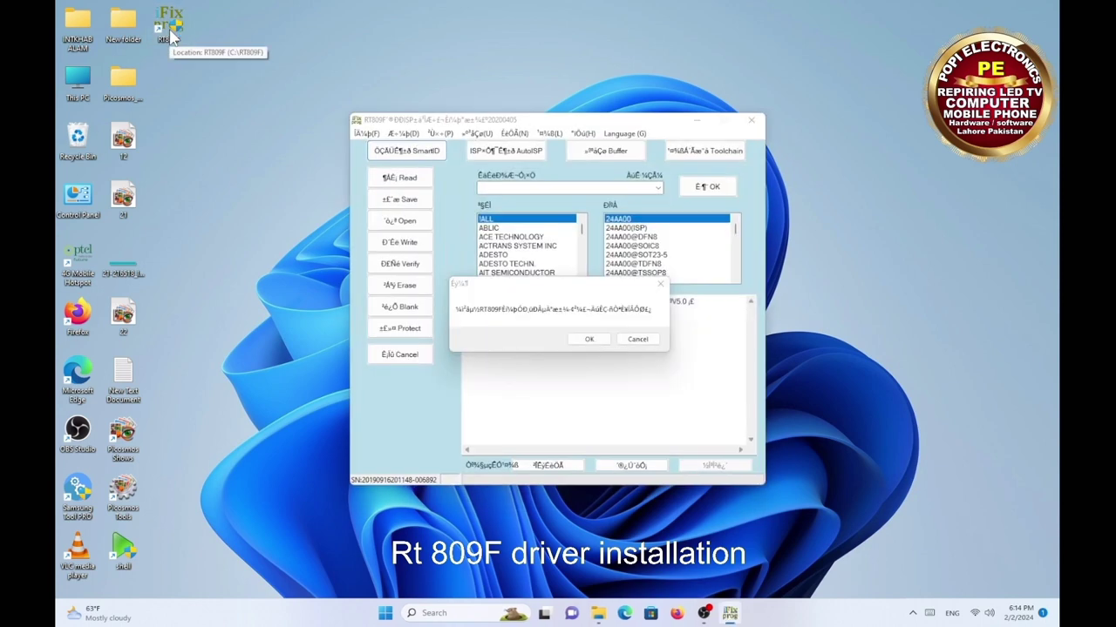
left_click(607, 343)
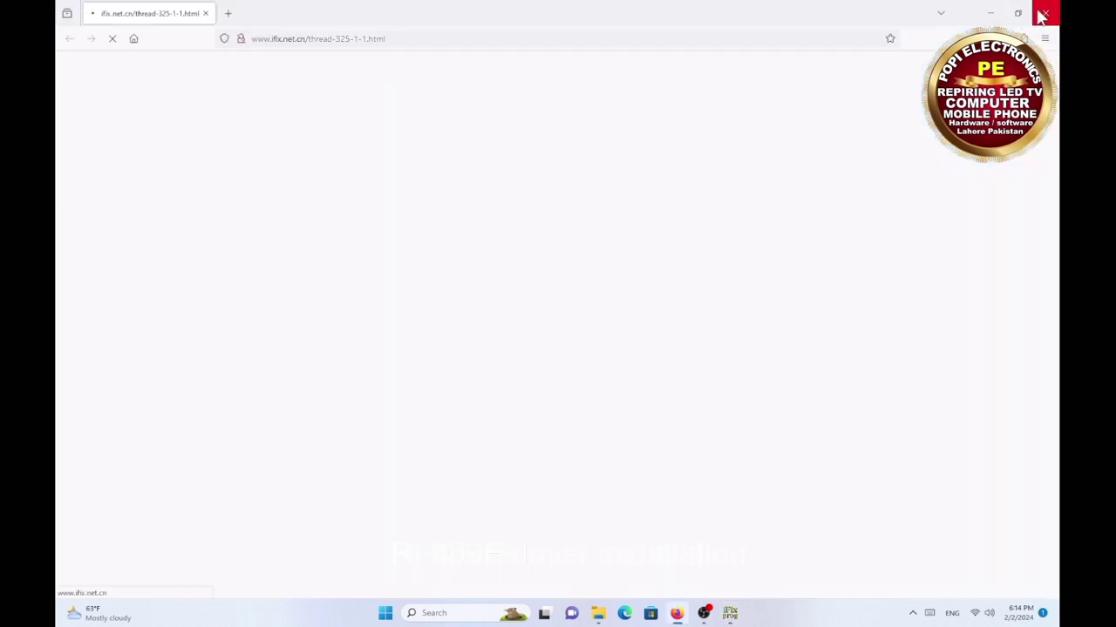
left_click(1042, 16)
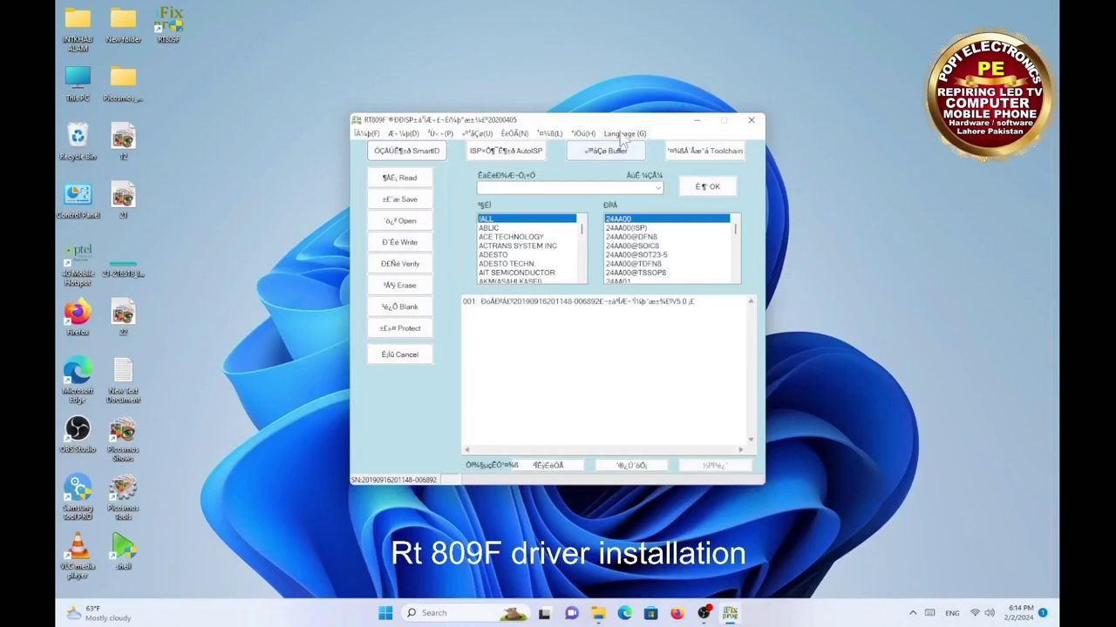
left_click(621, 135)
left_click(622, 161)
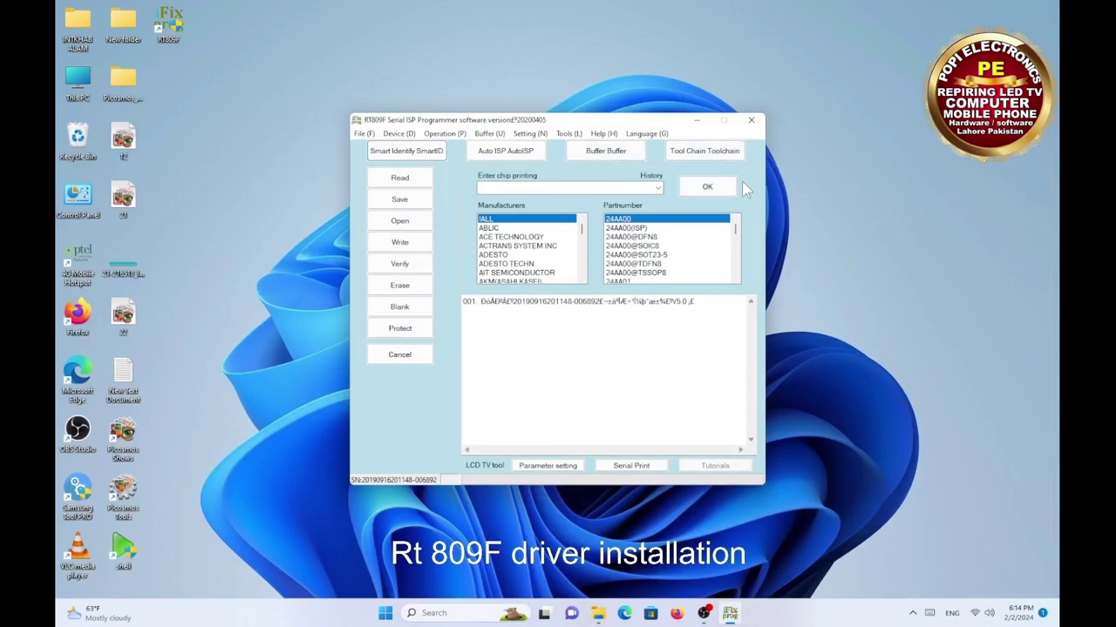
Open SecureCRT from the RT809F tool chain to bring up its quick connection settings.
left_click(704, 153)
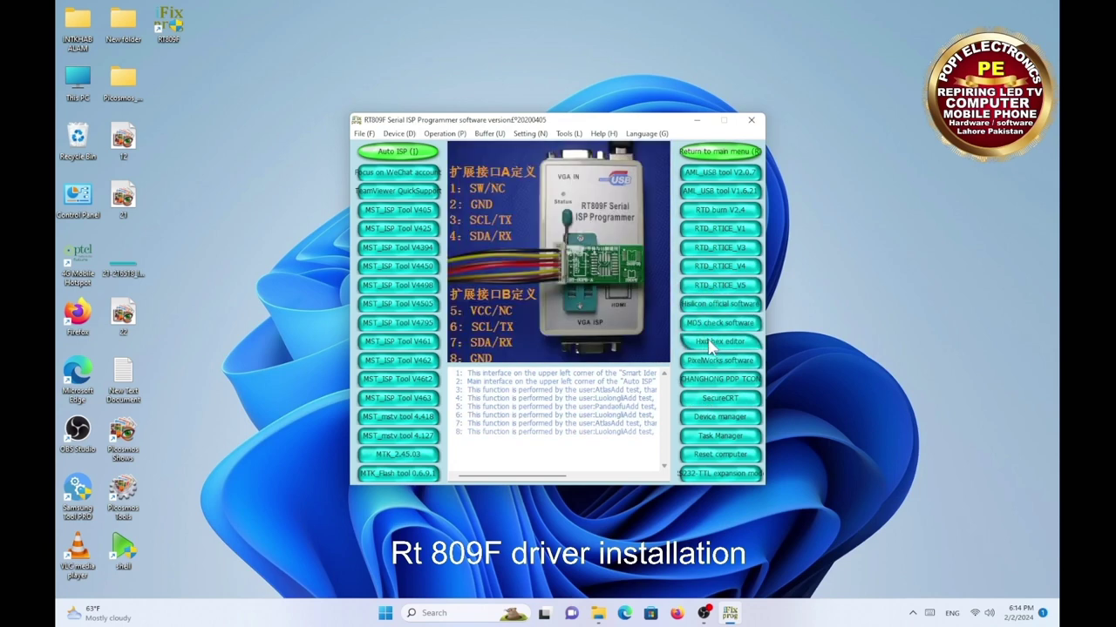
left_click(703, 396)
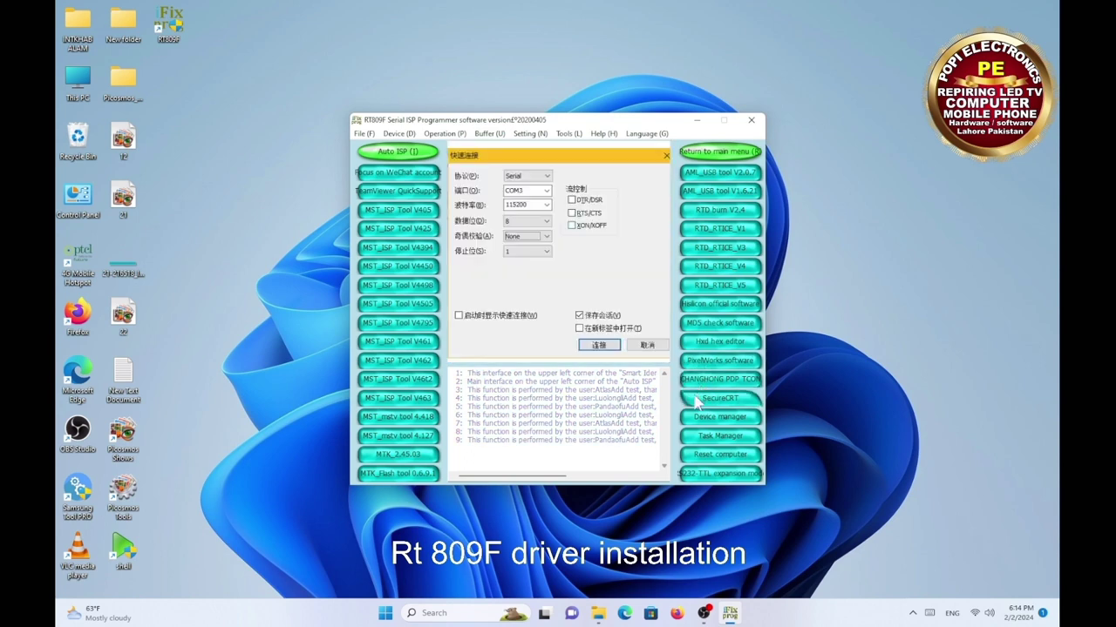